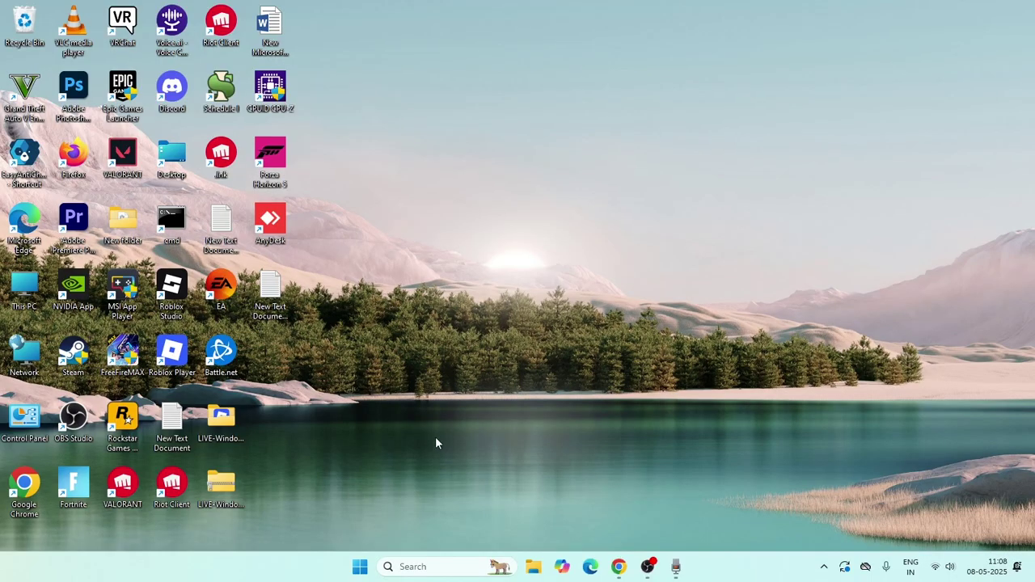
- Search the taskbar for 'serv' and launch the Services console
left_click(419, 566)
type("serv")
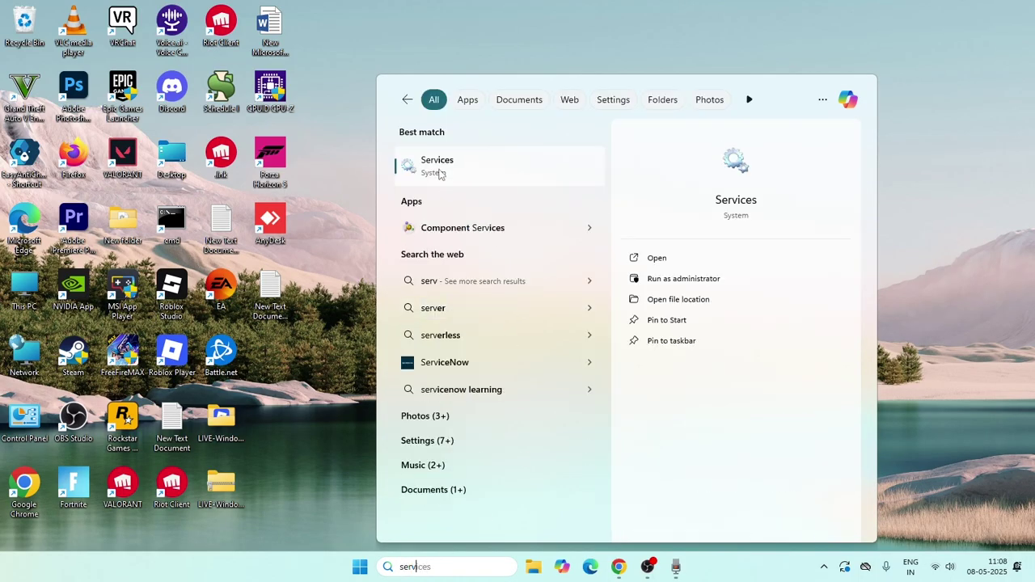
left_click(441, 172)
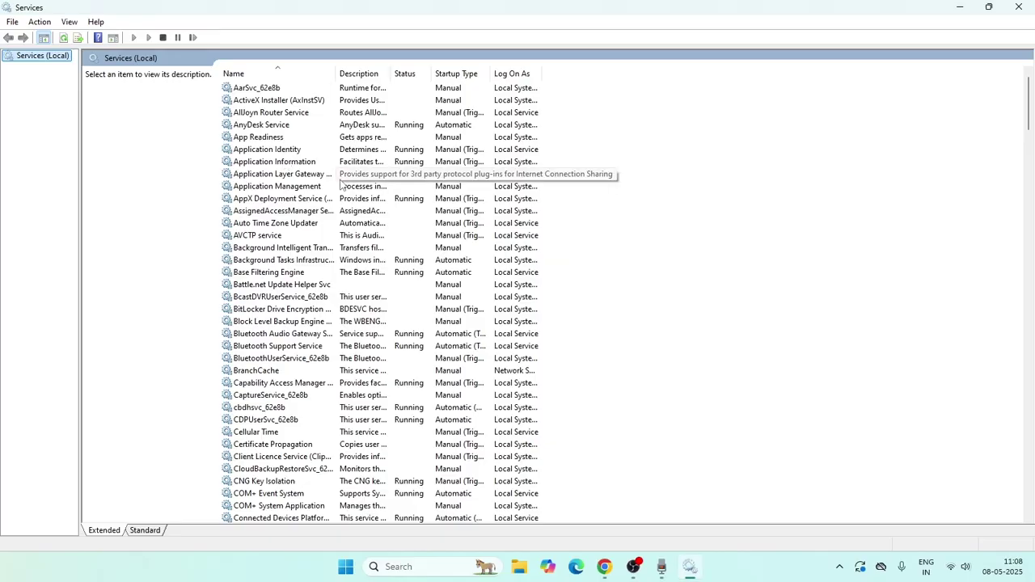
- Scroll the services list to locate Function Discovery Resource Publication
scroll(315, 178, "down", 12)
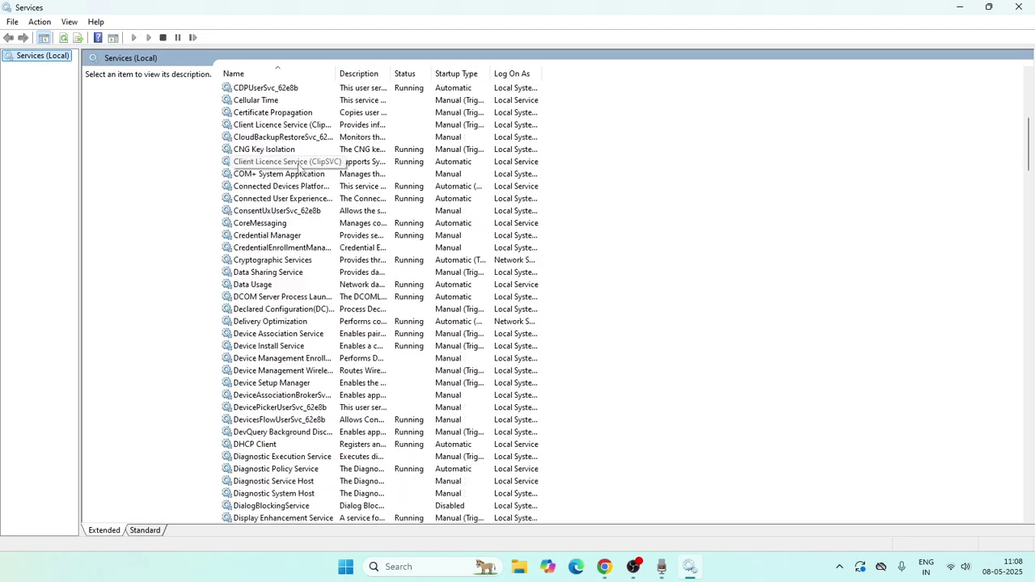
scroll(299, 167, "down", 2)
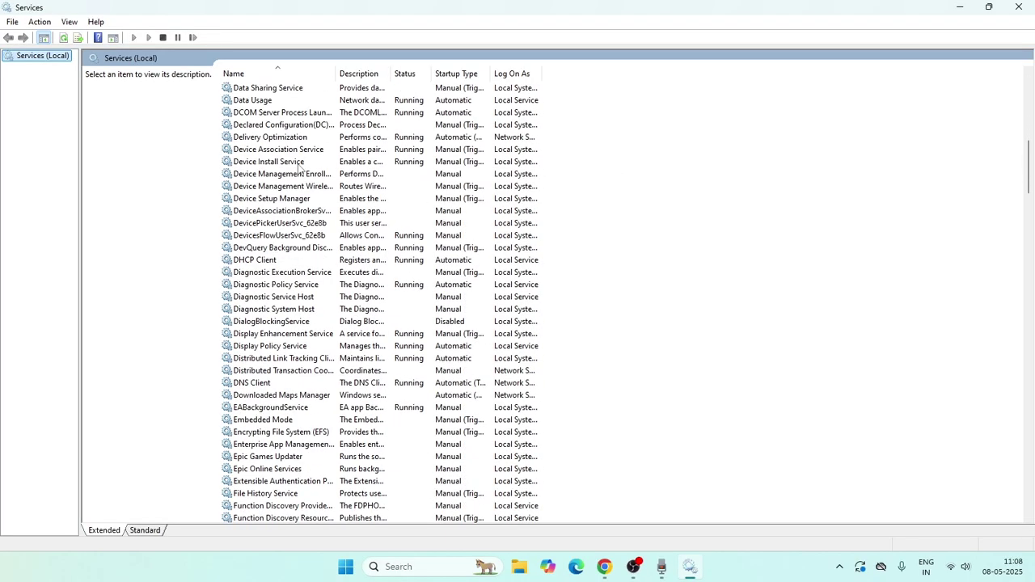
scroll(298, 161, "down", 15)
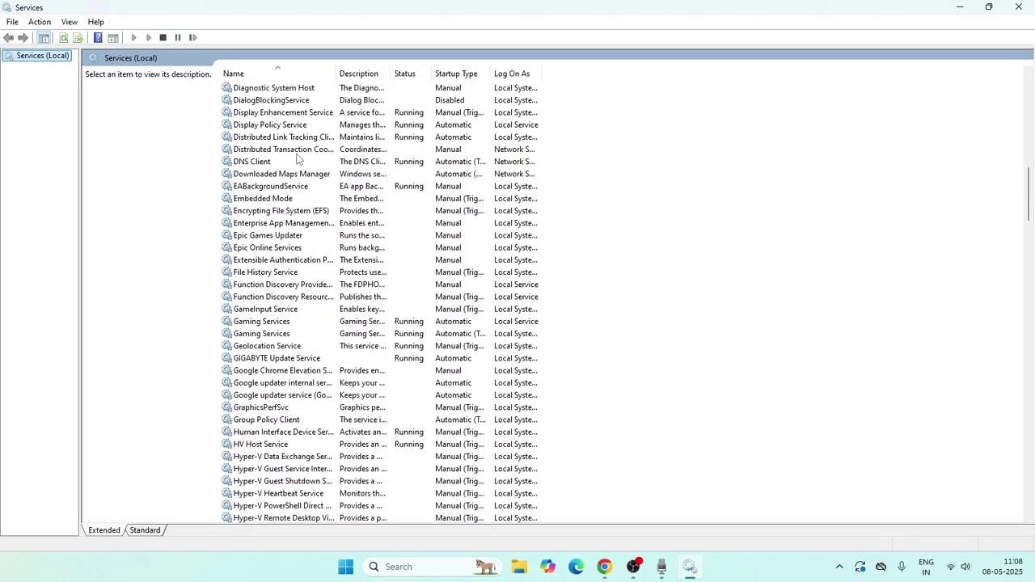
scroll(298, 159, "down", 20)
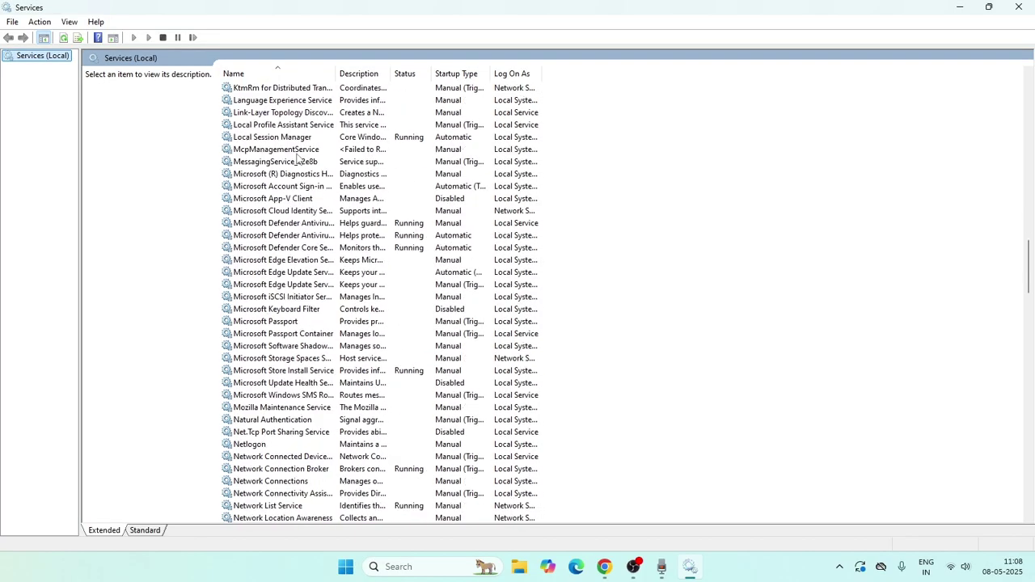
scroll(298, 159, "down", 20)
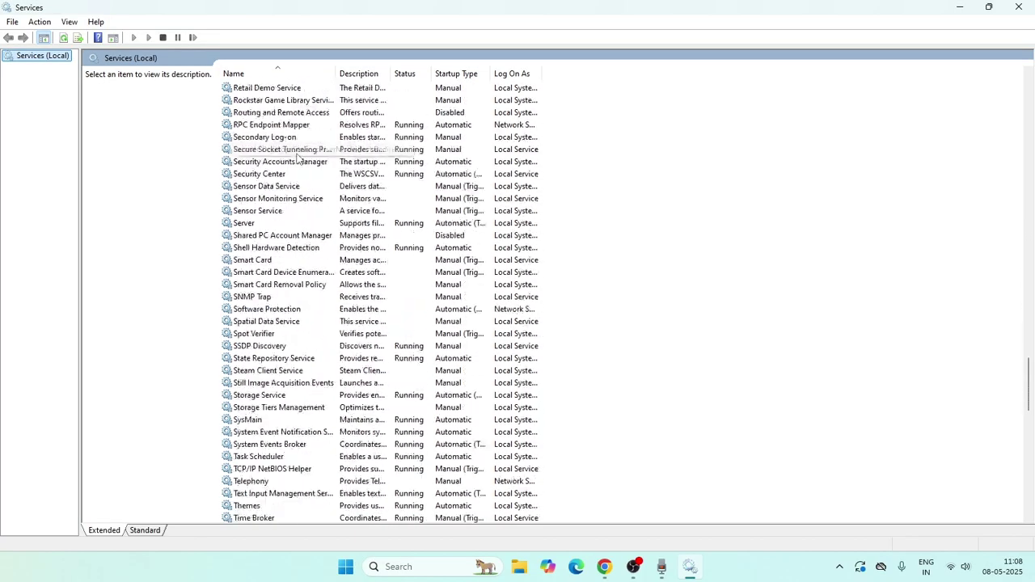
scroll(298, 159, "up", 20)
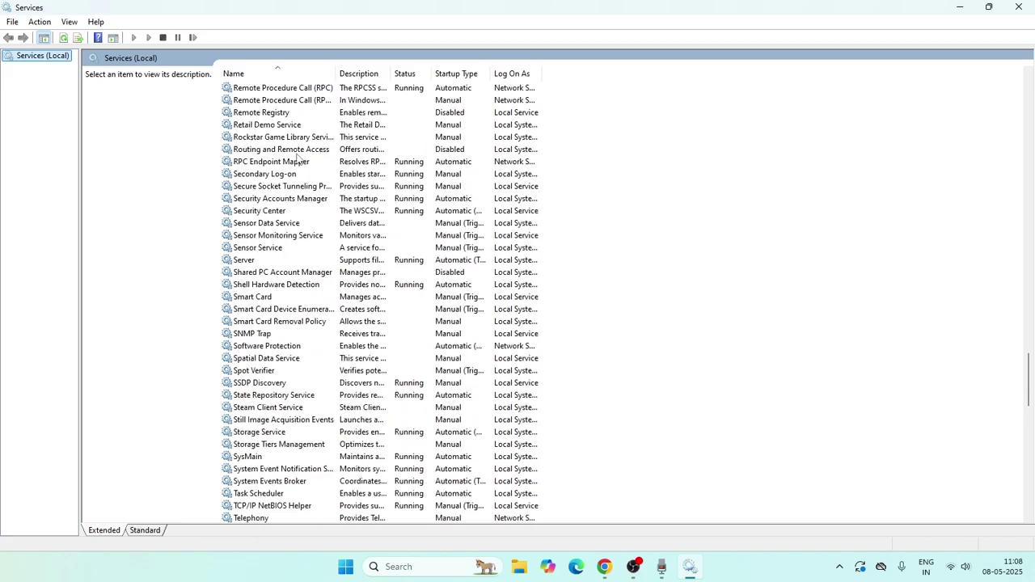
scroll(298, 160, "up", 15)
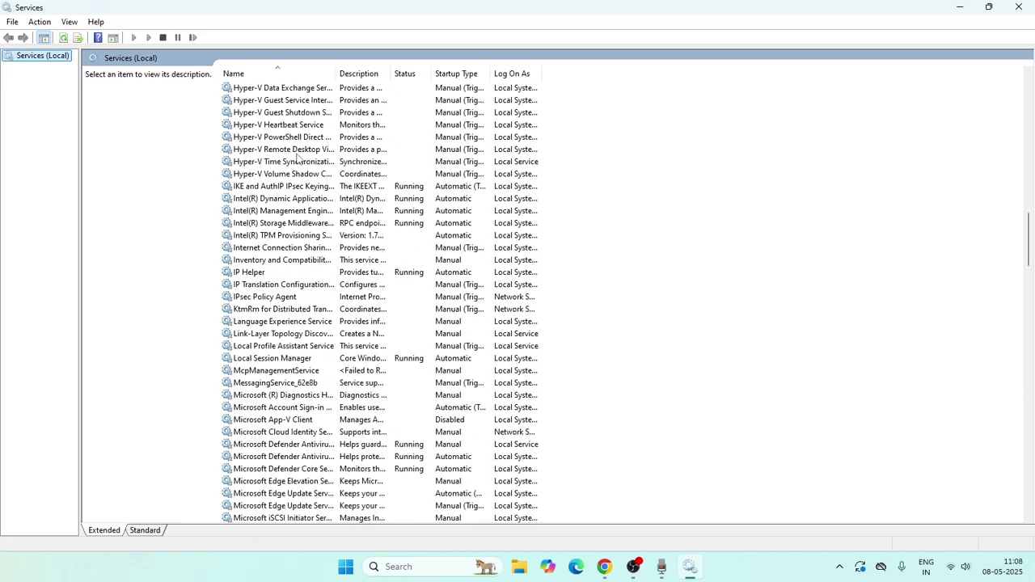
scroll(320, 257, "up", 9)
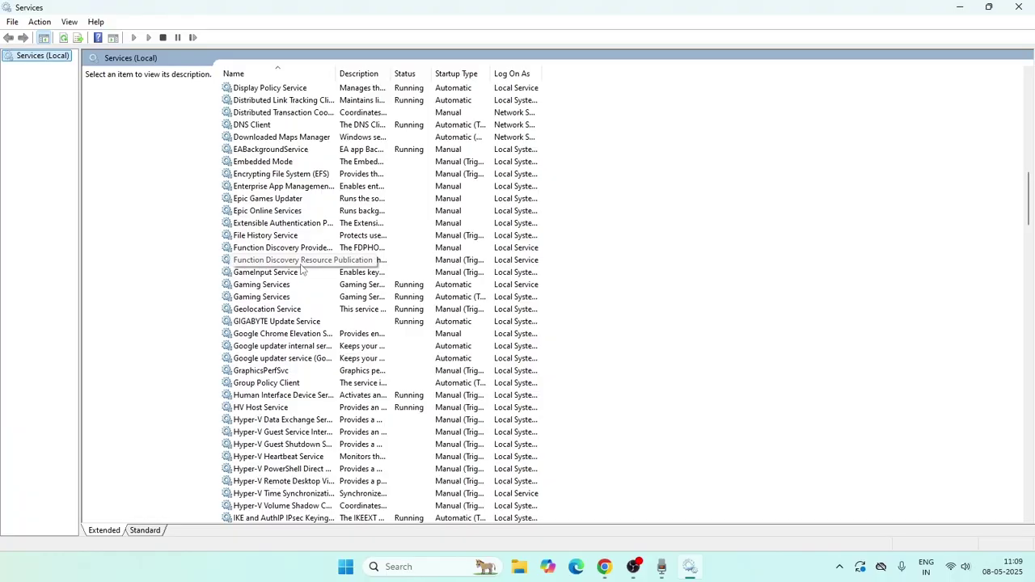
- Set Function Discovery Resource Publication to Automatic startup, apply it, and start the service
right_click(353, 265)
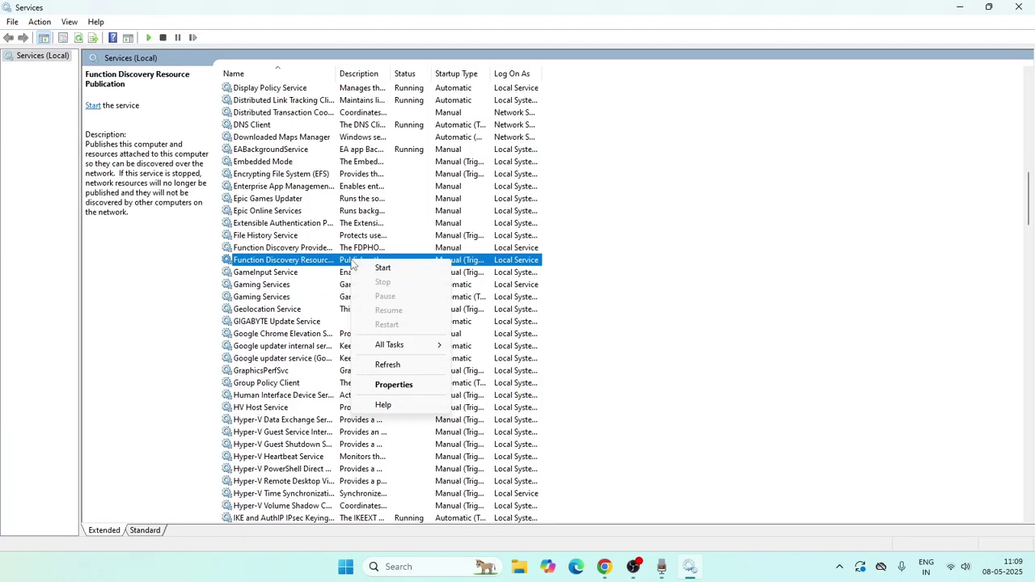
left_click(391, 385)
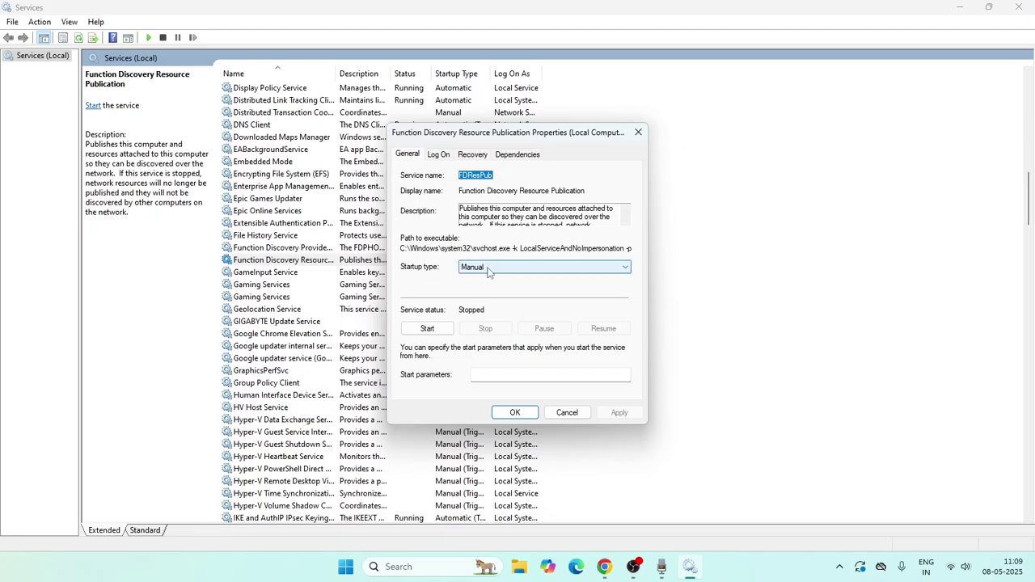
left_click(485, 270)
left_click(485, 289)
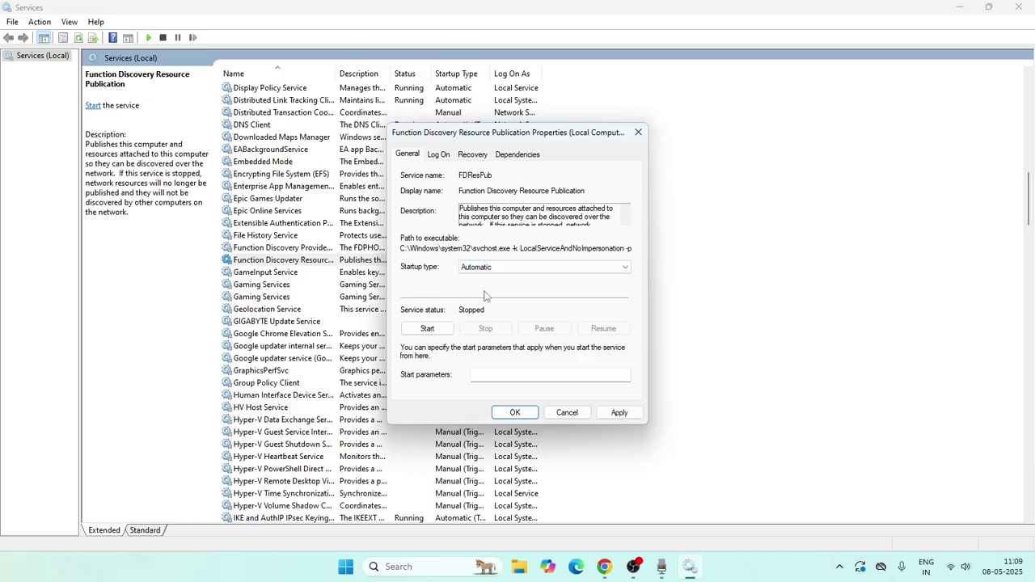
left_click(619, 413)
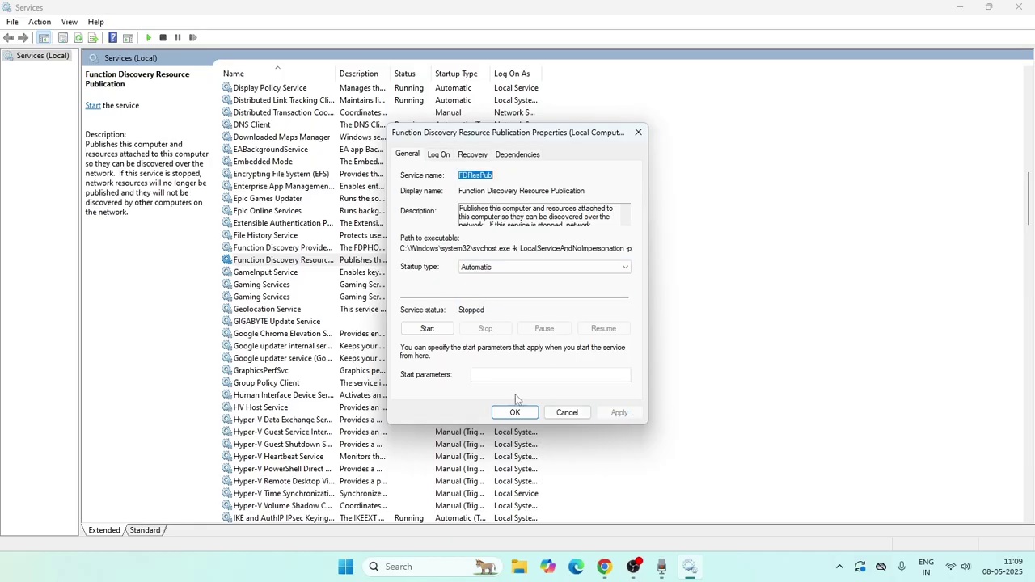
left_click(428, 330)
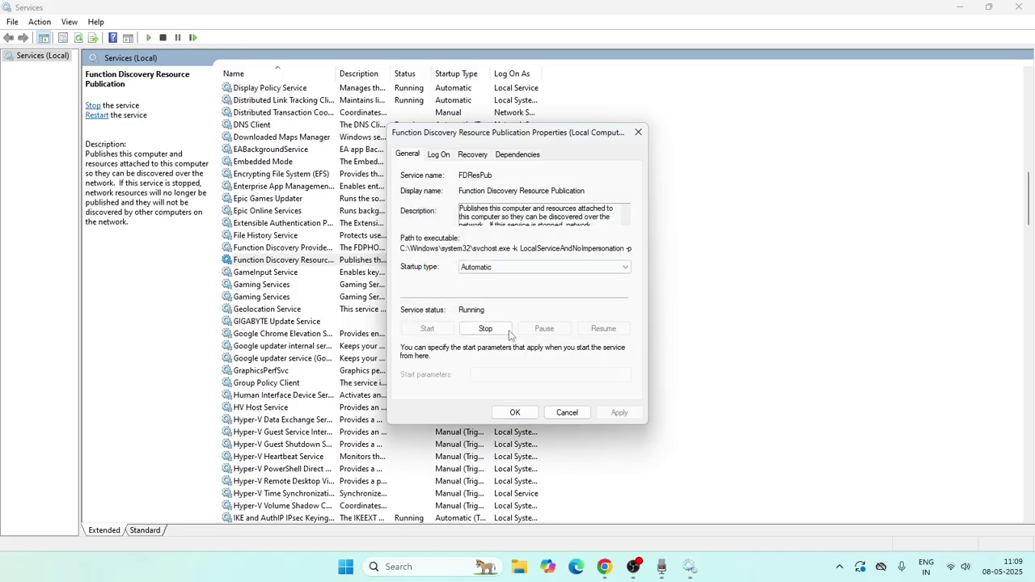
left_click(514, 412)
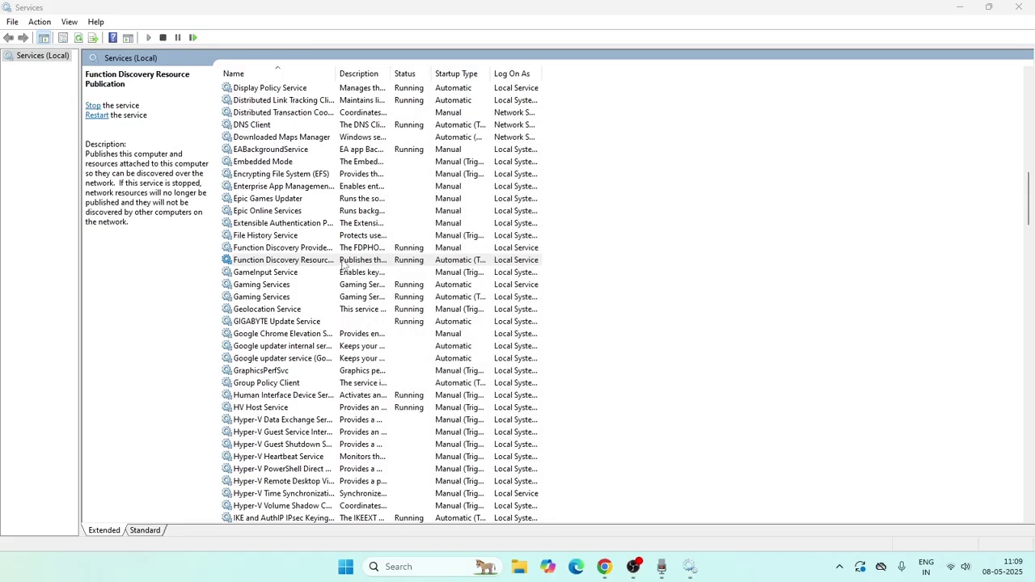
- Scroll down the services list and select the SSDP Discovery service
right_click(349, 263)
left_click(376, 281)
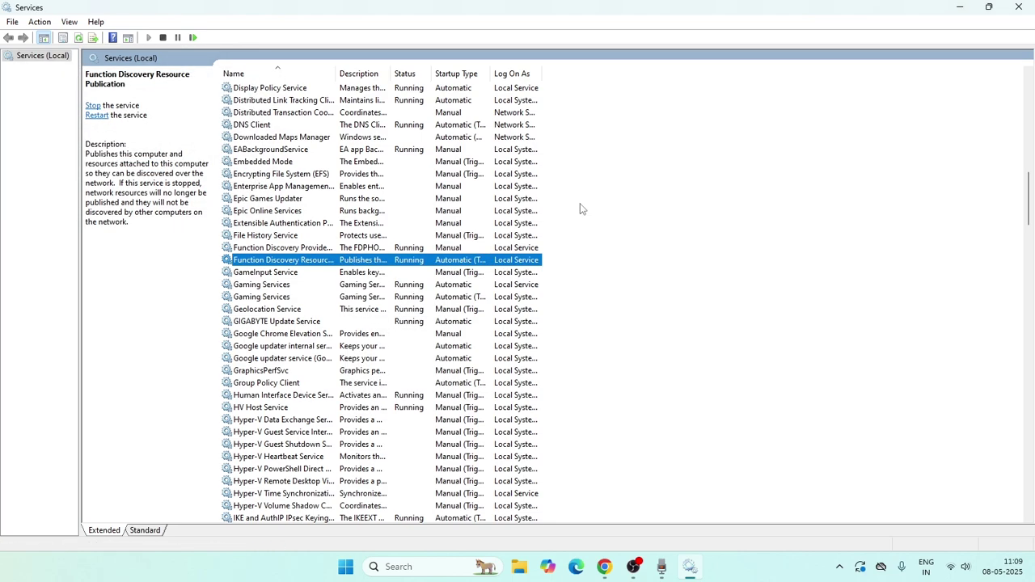
scroll(379, 227, "down", 2)
scroll(379, 227, "down", 12)
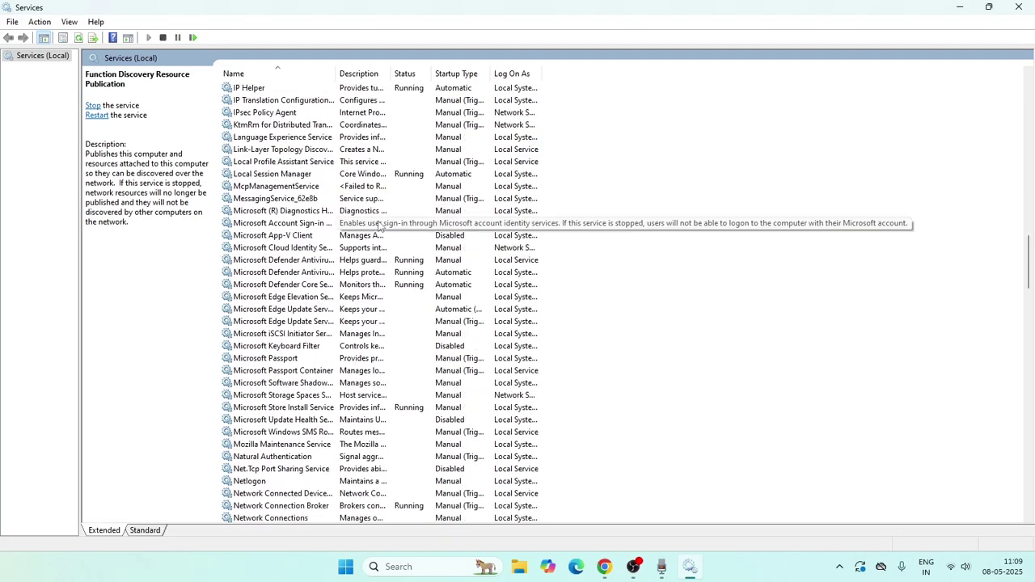
scroll(379, 226, "down", 20)
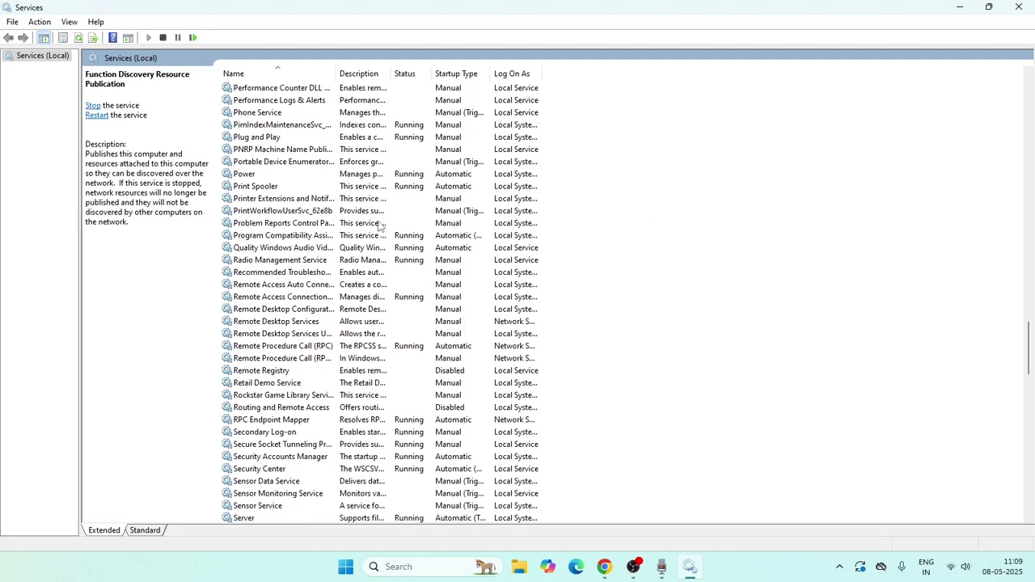
scroll(380, 227, "down", 2)
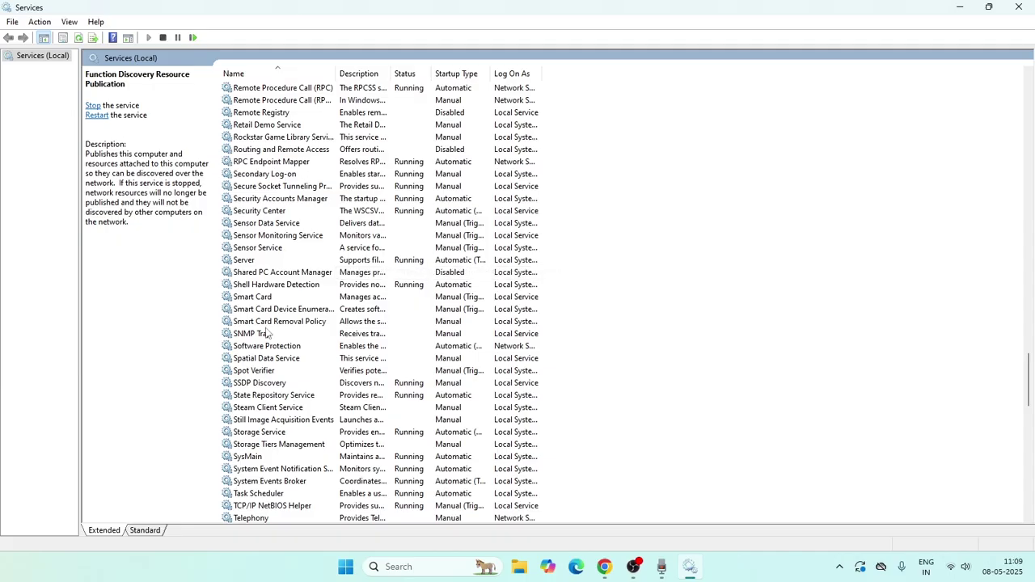
scroll(308, 277, "down", 1)
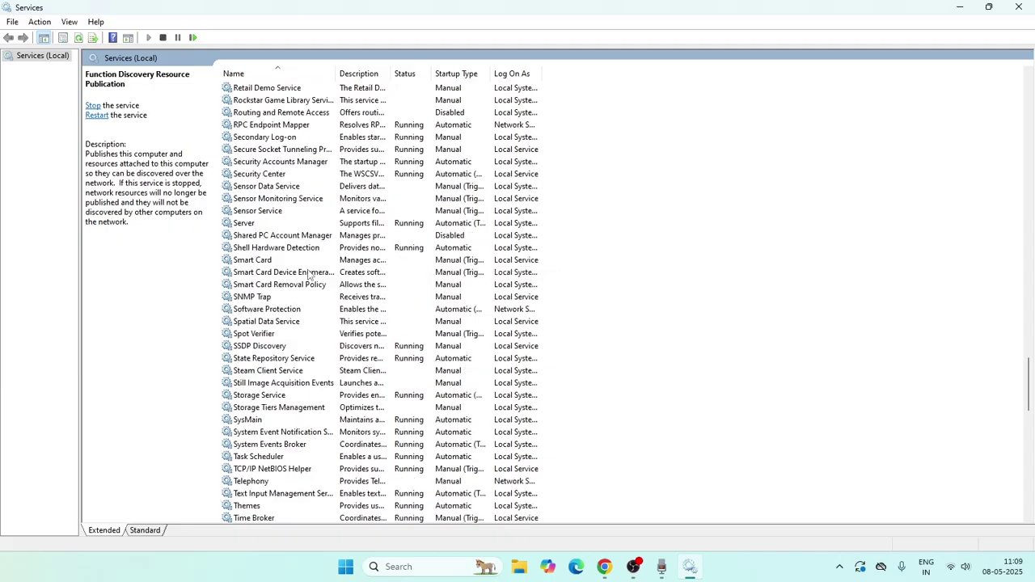
left_click(269, 348)
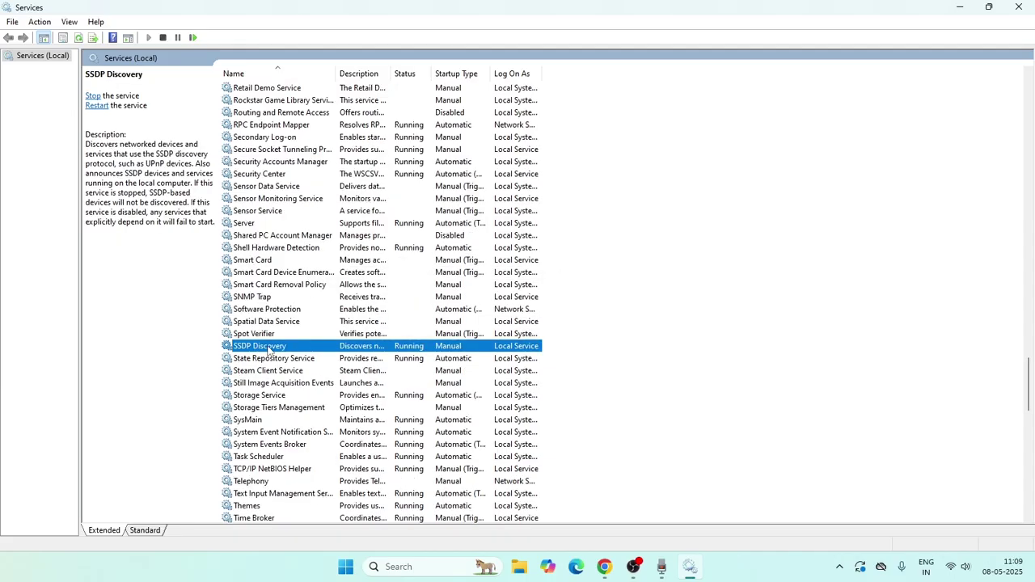
- Change SSDP Discovery's startup type to Automatic and save its properties
right_click(314, 350)
left_click(347, 471)
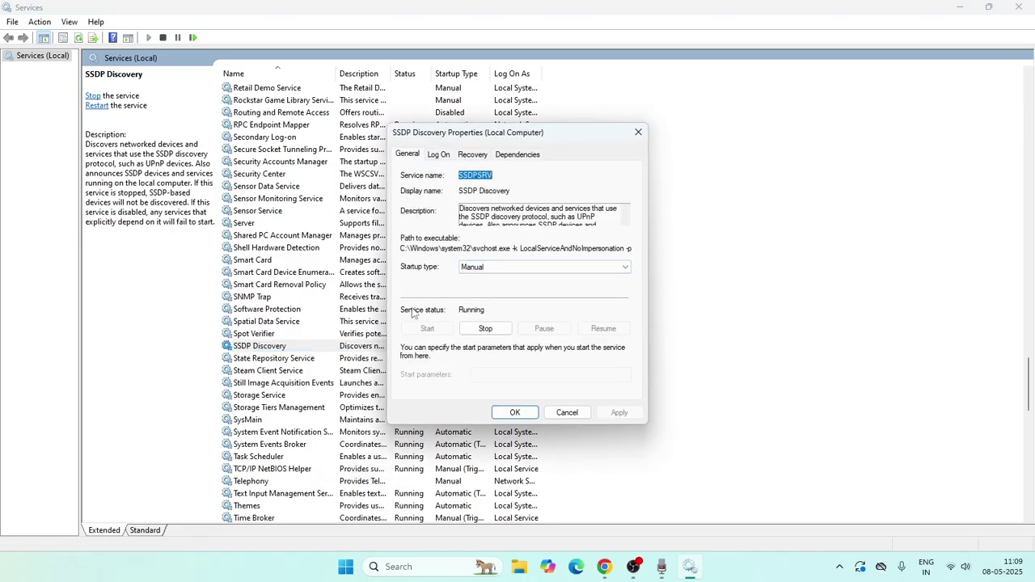
left_click(498, 272)
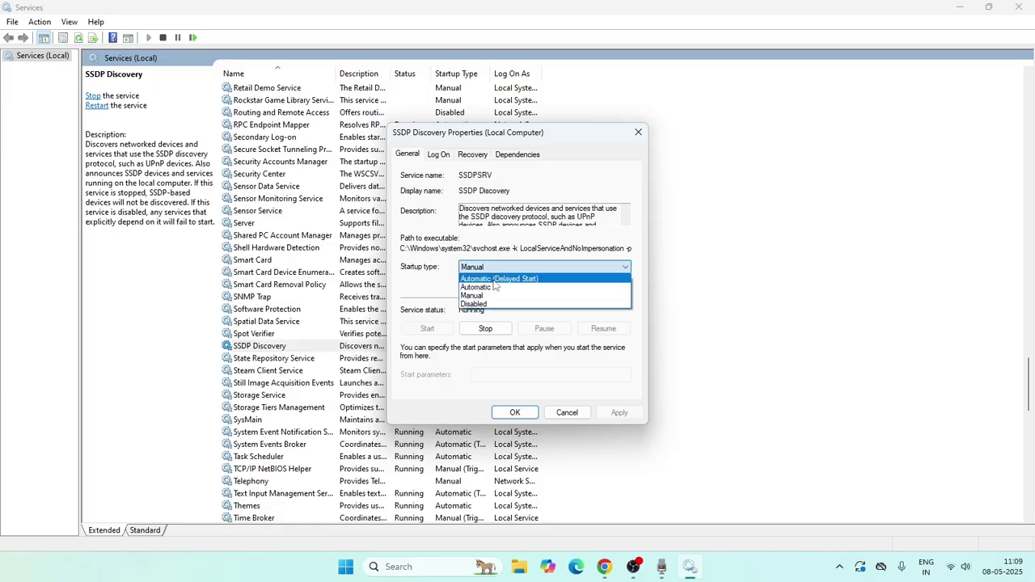
left_click(486, 287)
left_click(610, 412)
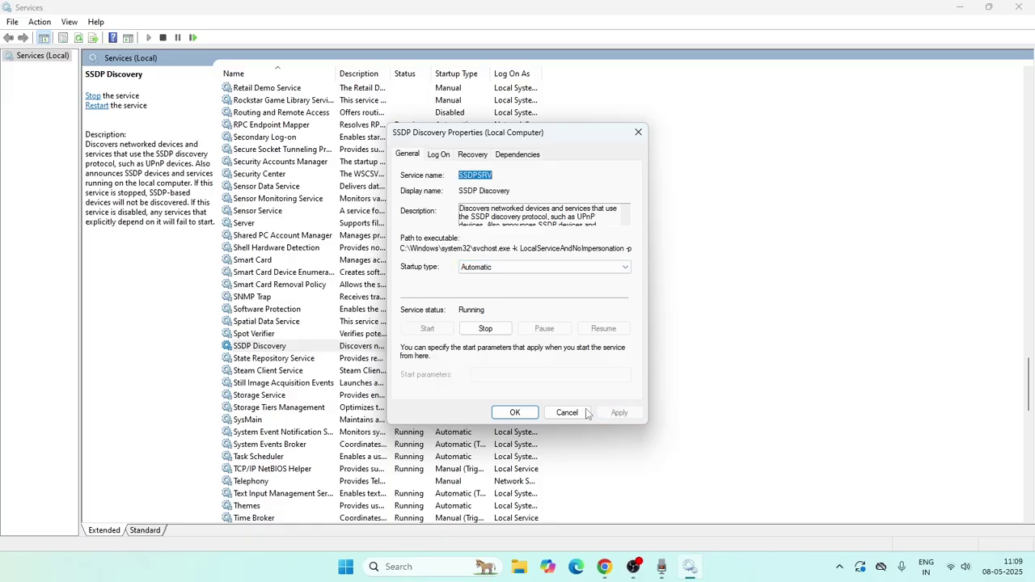
left_click(515, 412)
- Reopen SSDP Discovery's properties to confirm Automatic startup and Running status
right_click(363, 347)
left_click(404, 471)
left_click(515, 412)
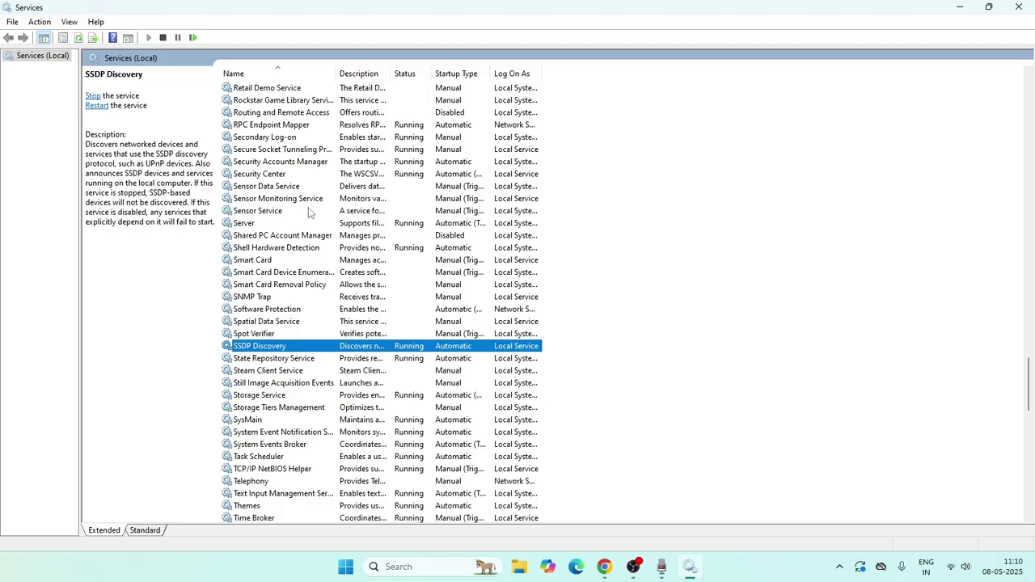
- Set UPnP Device Host to Automatic startup, apply it, and start the service
scroll(308, 210, "down", 9)
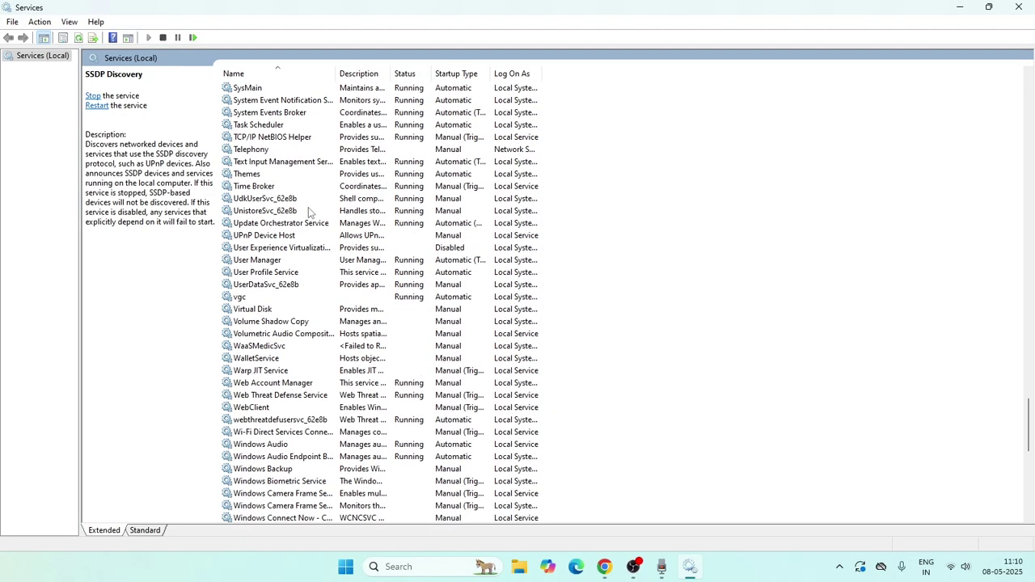
left_click(284, 235)
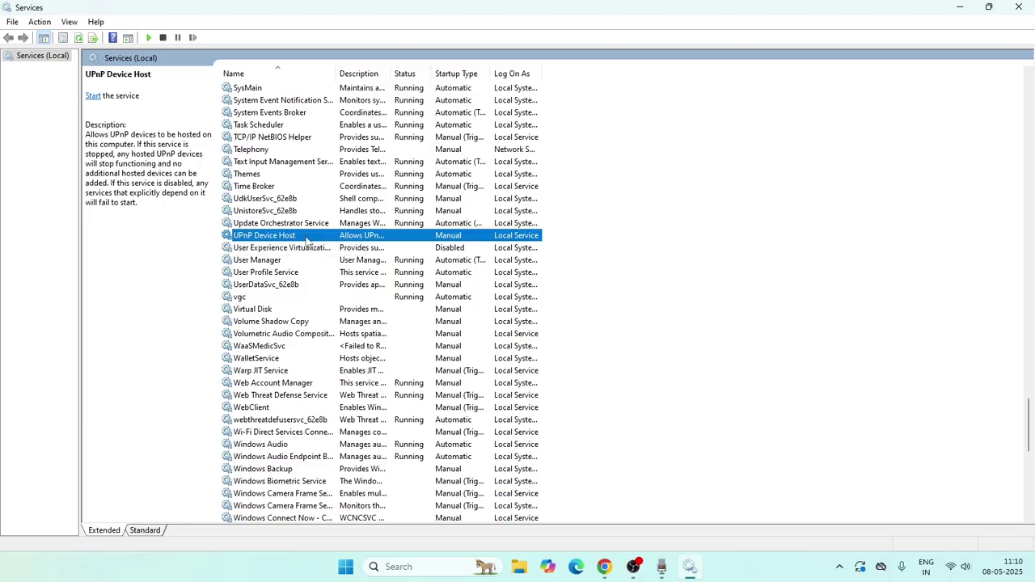
right_click(368, 237)
left_click(378, 358)
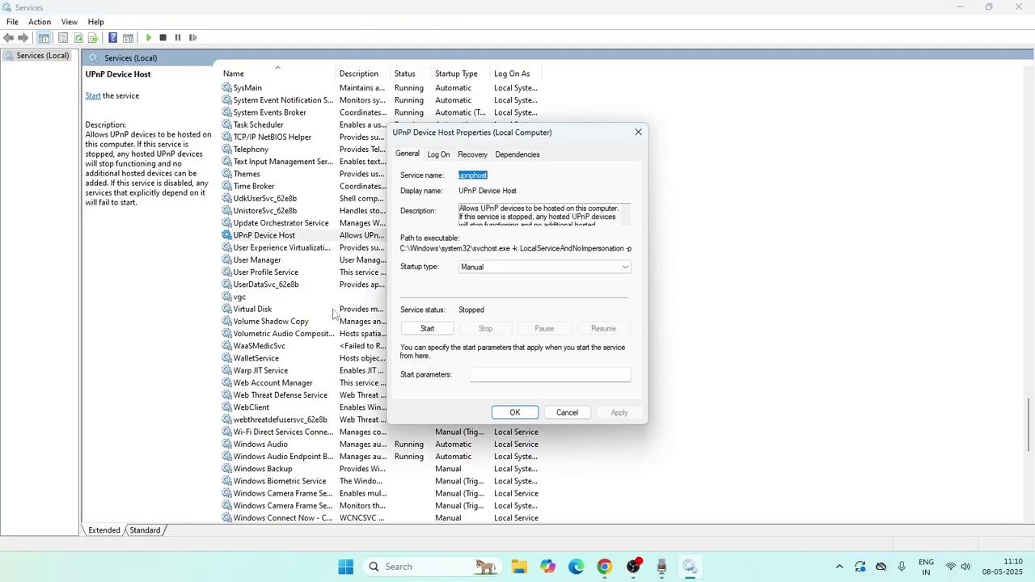
left_click(510, 268)
left_click(479, 291)
left_click(619, 413)
left_click(427, 328)
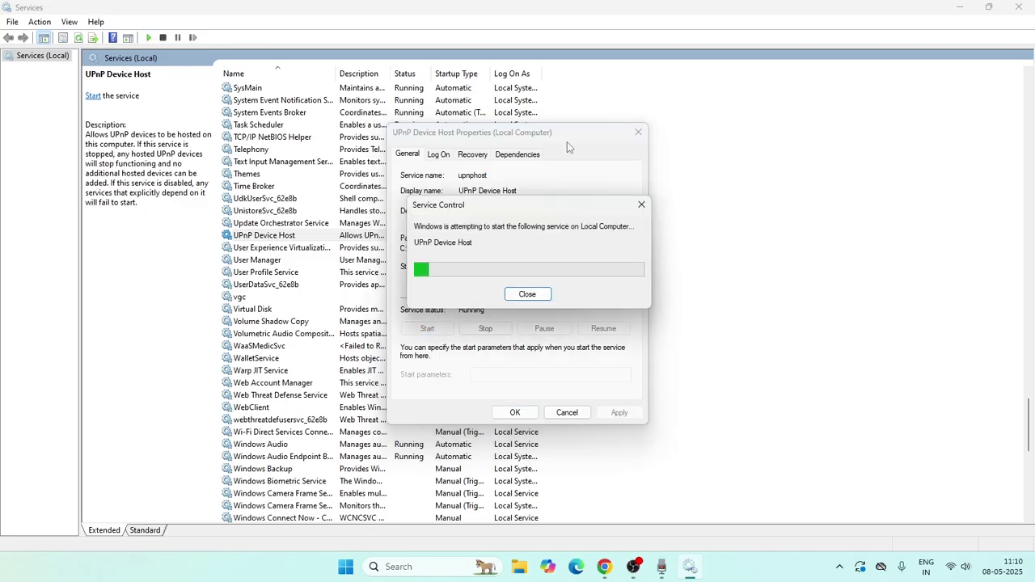
left_click(637, 133)
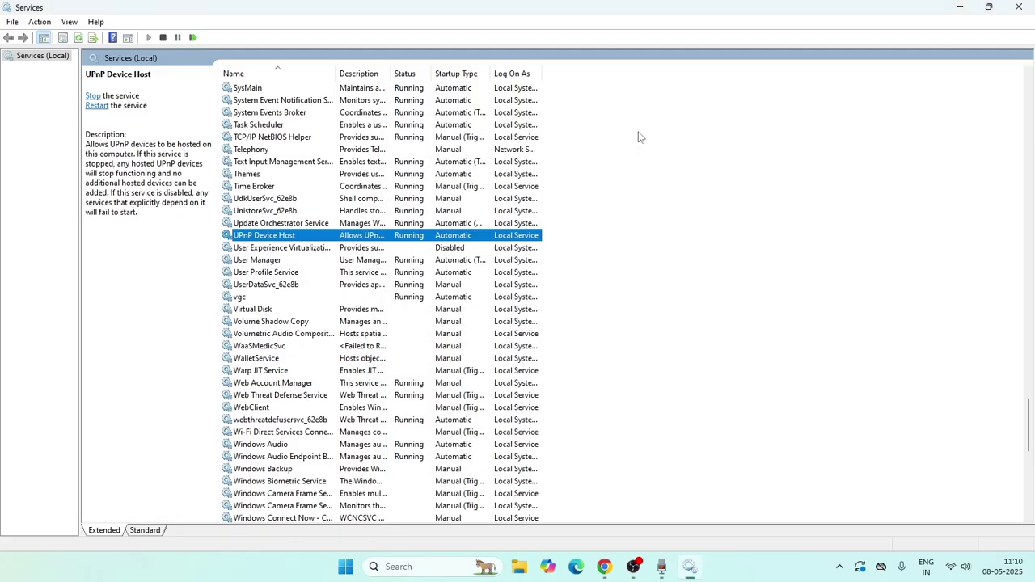
- Close Services, find Control Panel with a 'control' search, and go to Network and Sharing Centre
left_click(1018, 7)
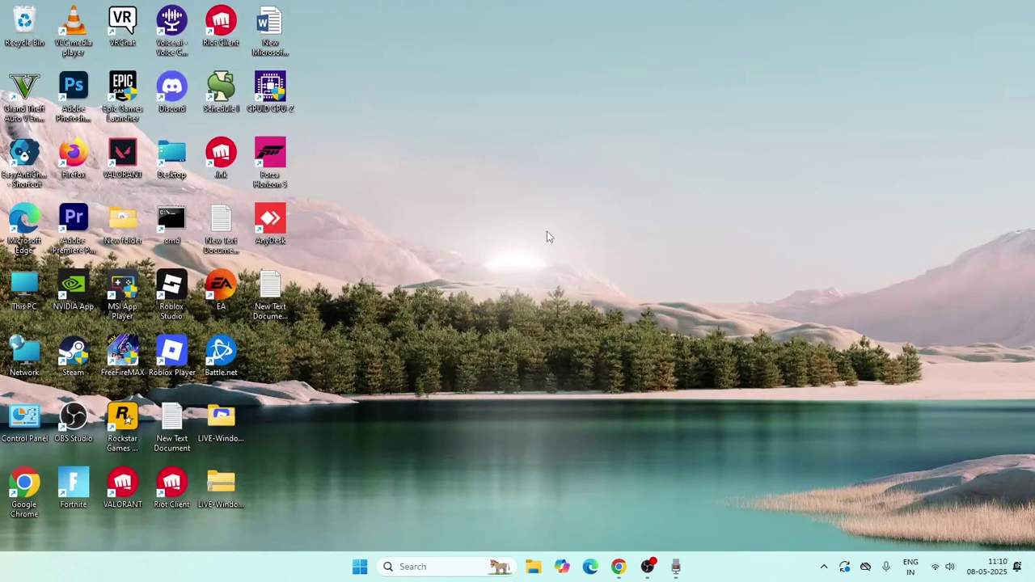
left_click(389, 568)
type("control")
left_click(475, 160)
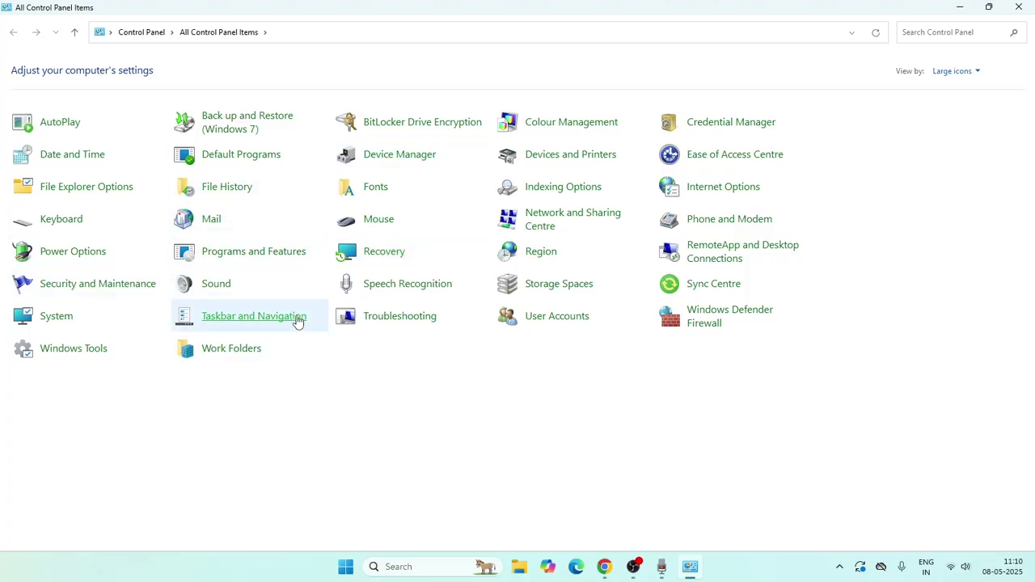
left_click(572, 219)
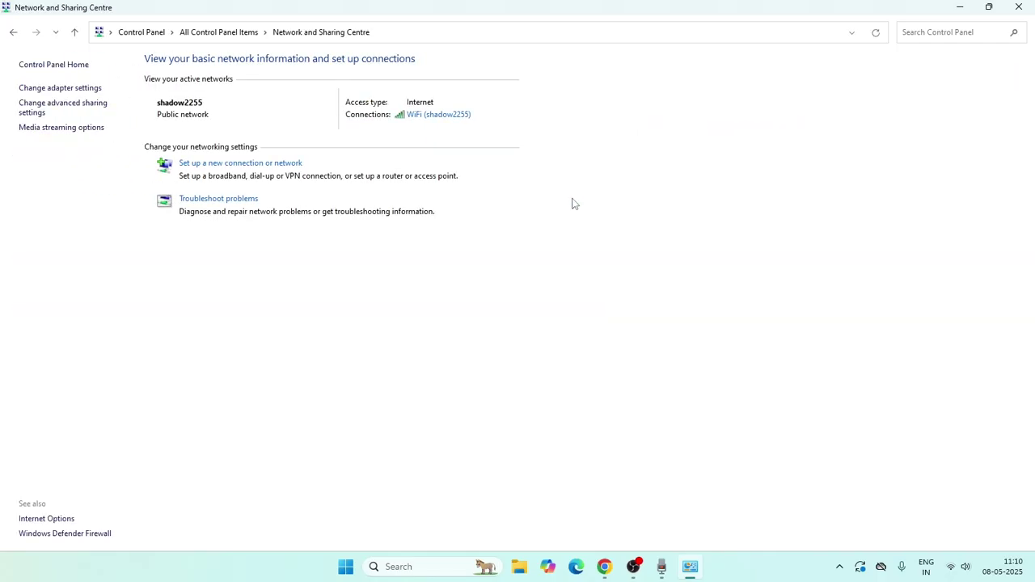
- Turn on file and printer sharing for private networks in advanced sharing settings, then close Settings
left_click(40, 112)
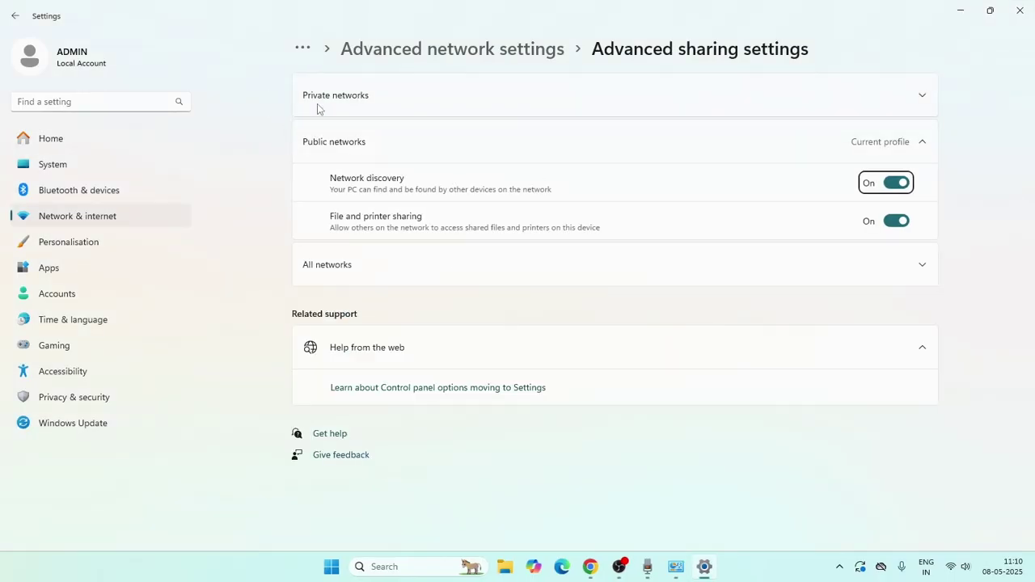
left_click(369, 95)
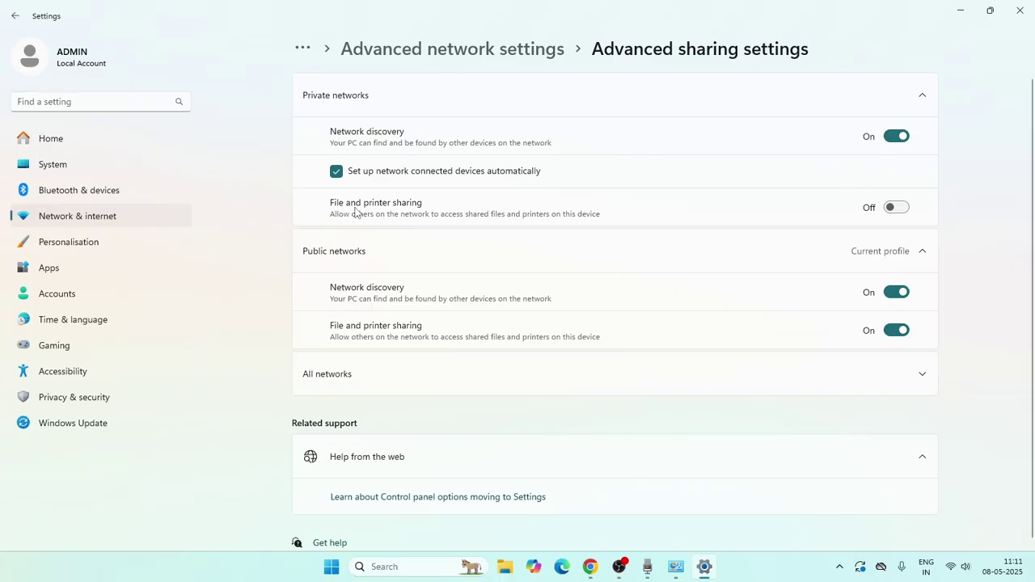
left_click(891, 208)
left_click(1020, 10)
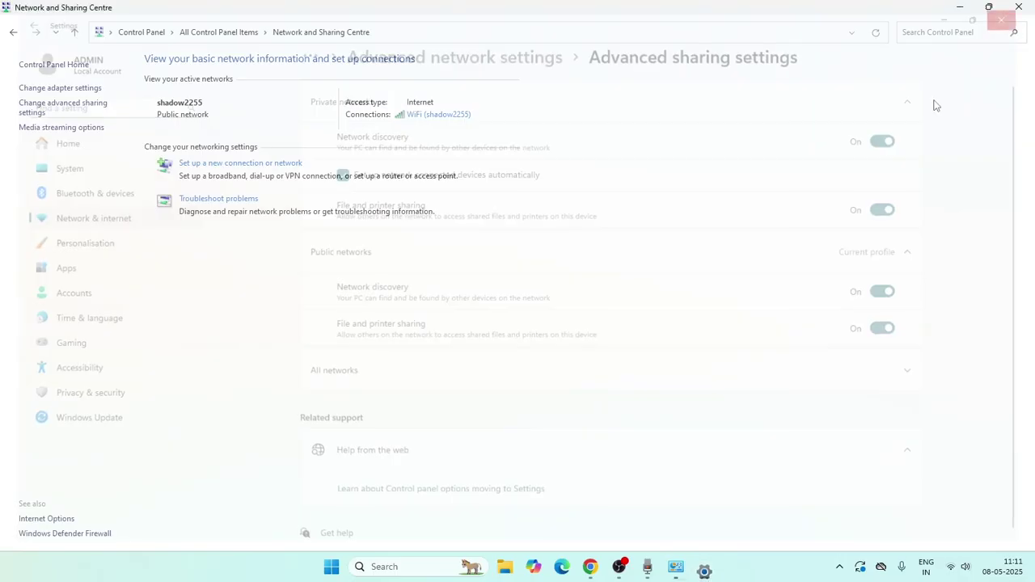
- Close Network and Sharing Centre and launch Turn Windows features on or off via a 'windows fea' search
left_click(1020, 4)
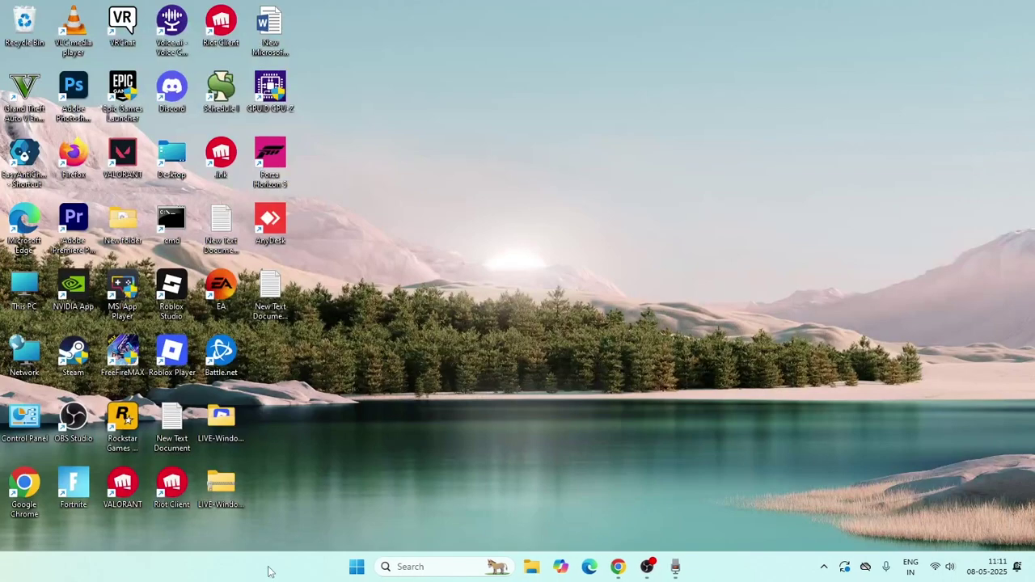
left_click(414, 570)
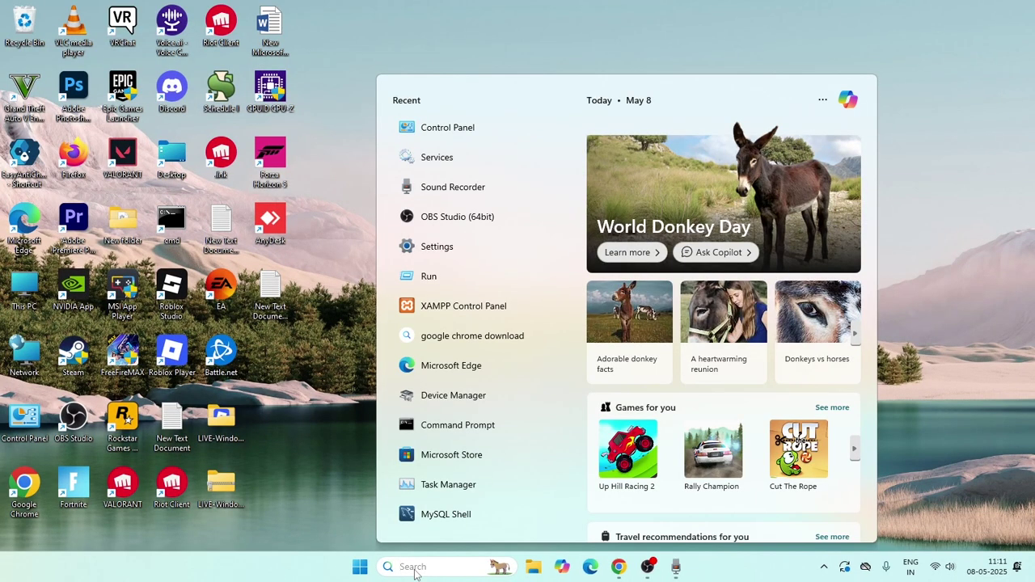
type("windows ")
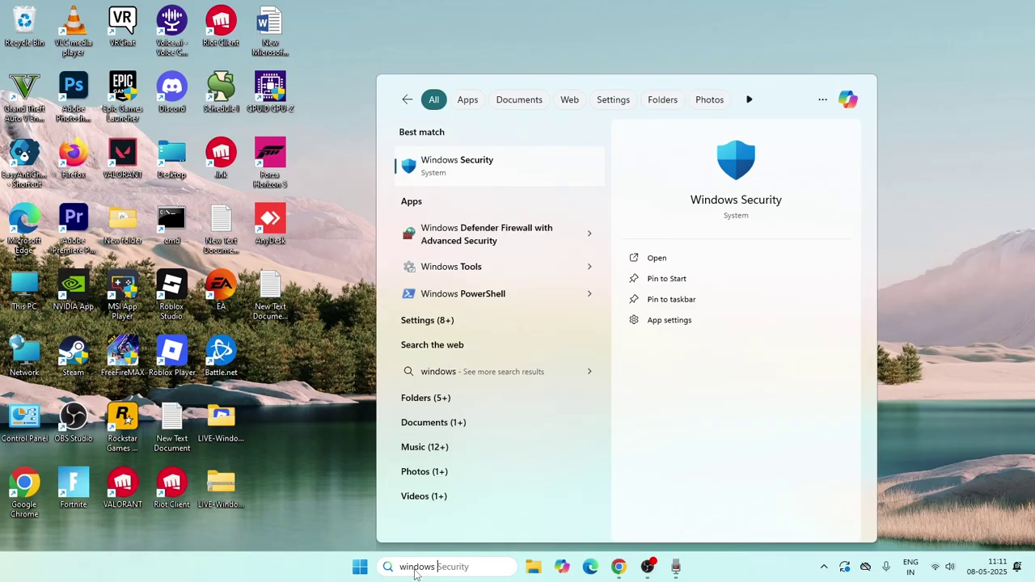
type("fea")
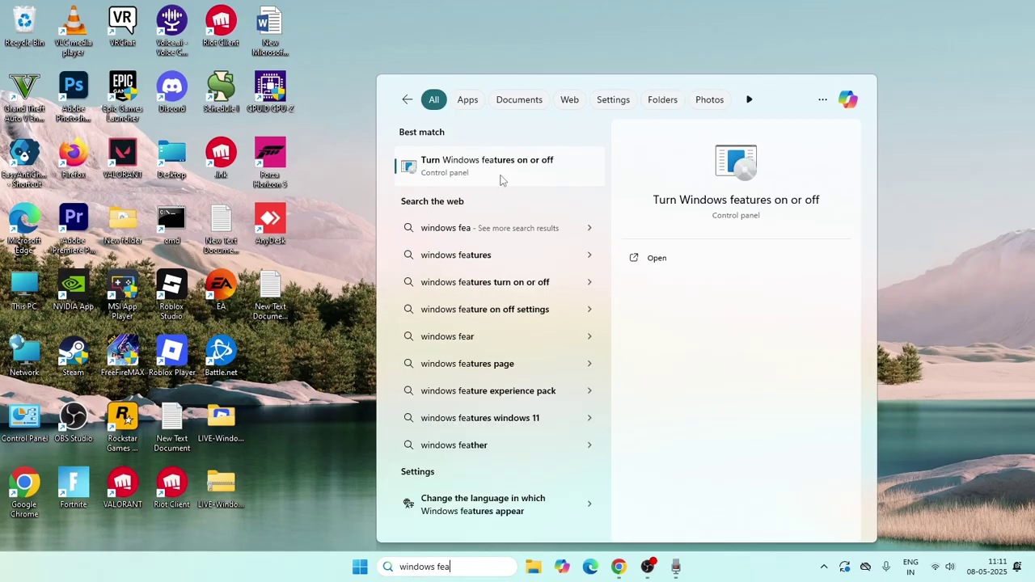
left_click(502, 183)
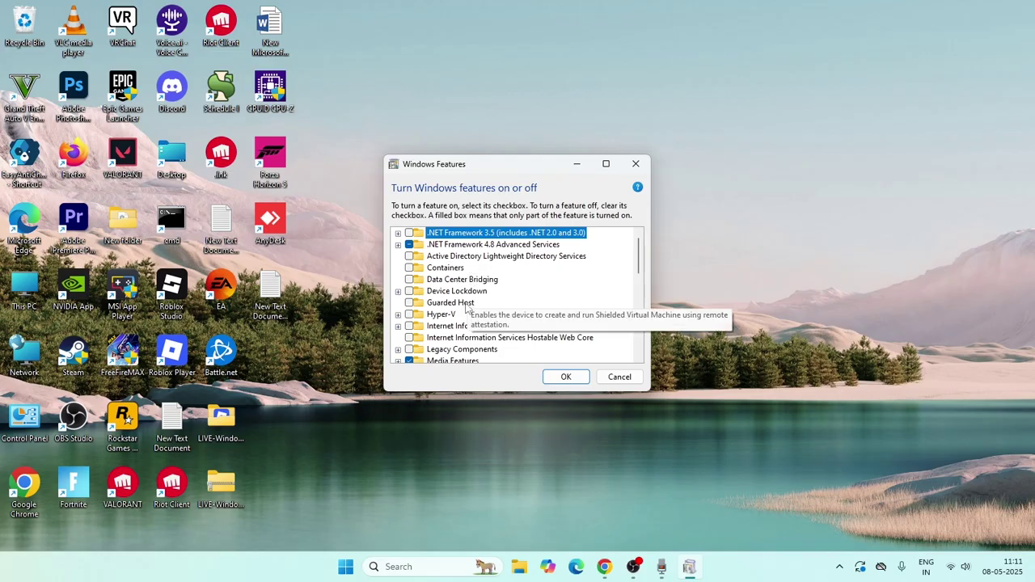
- Expand SMB 1.0/CIFS File Sharing Support and tick its SMB 1.0/CIFS Client sub-feature
scroll(466, 298, "down", 1)
scroll(466, 297, "down", 4)
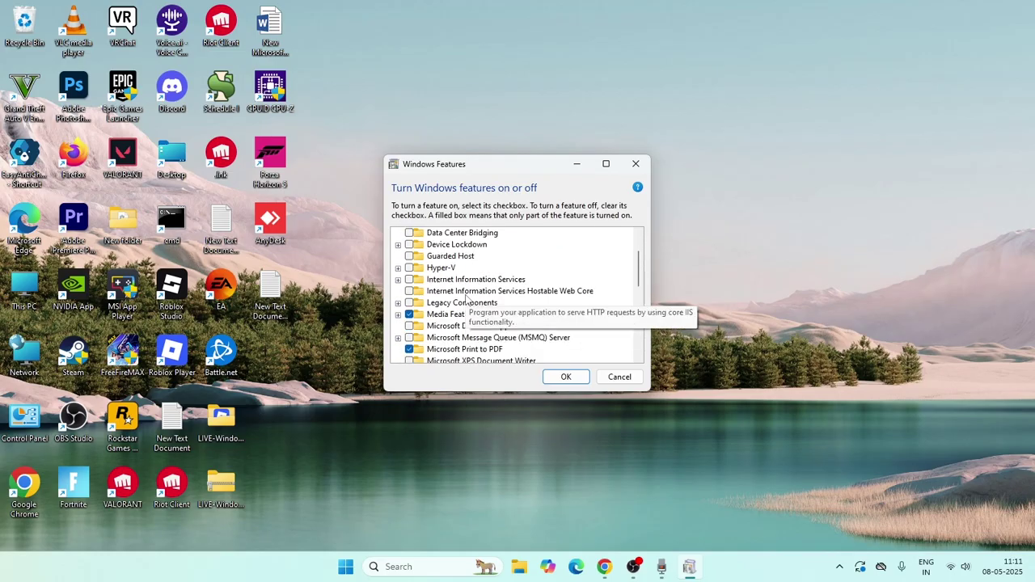
scroll(465, 296, "down", 1)
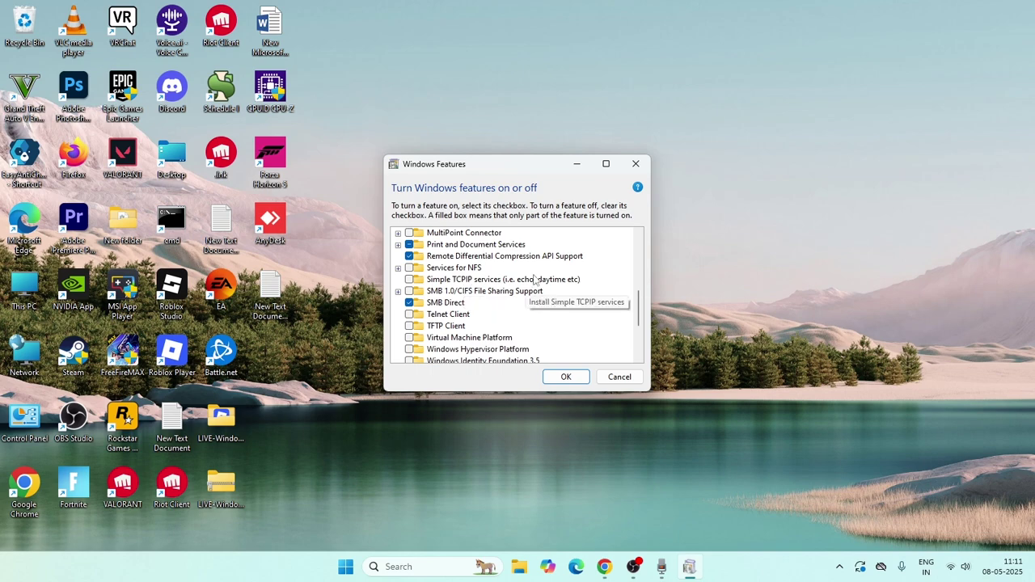
scroll(465, 291, "down", 1)
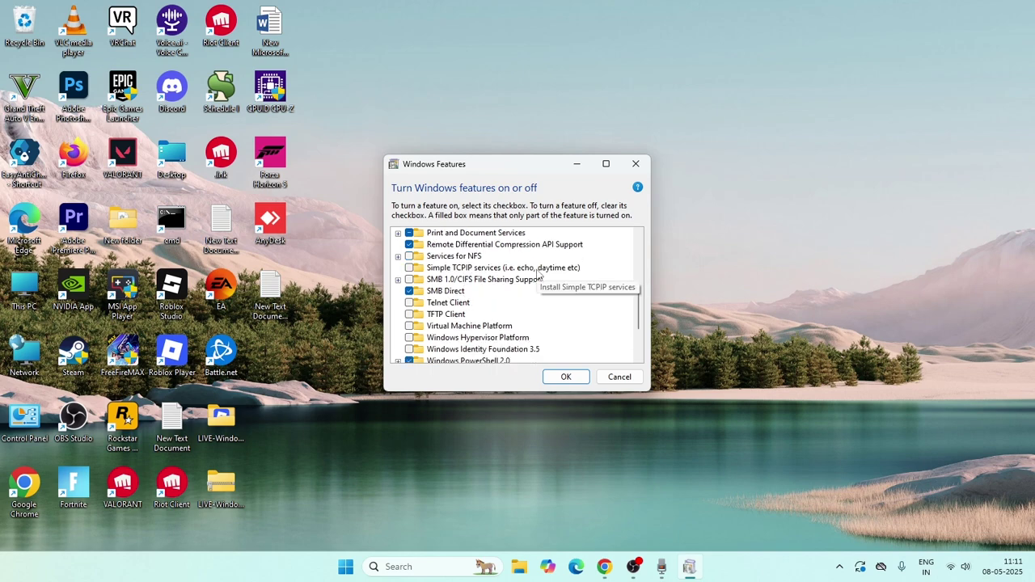
left_click(419, 280)
left_click(397, 279)
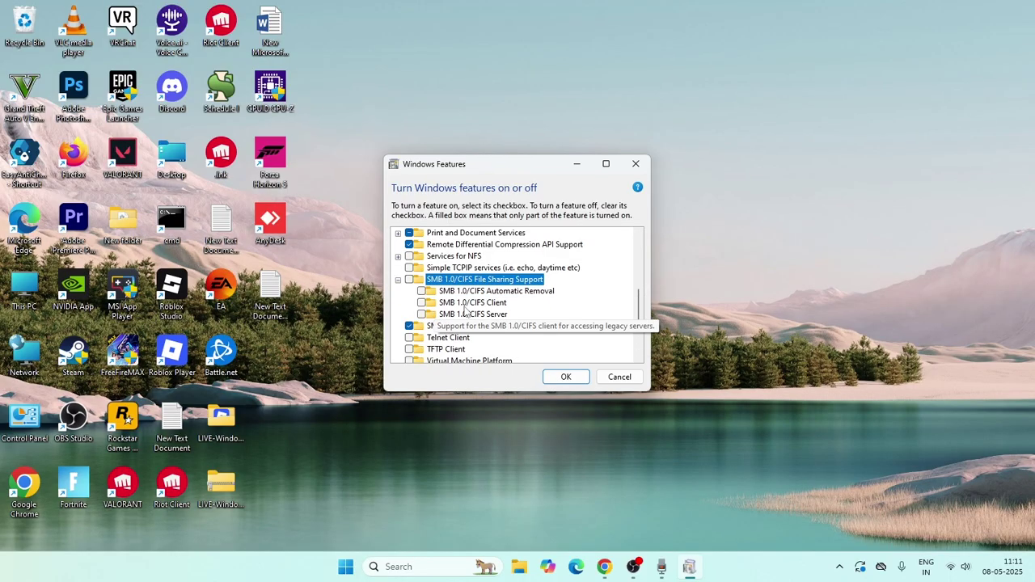
left_click(421, 304)
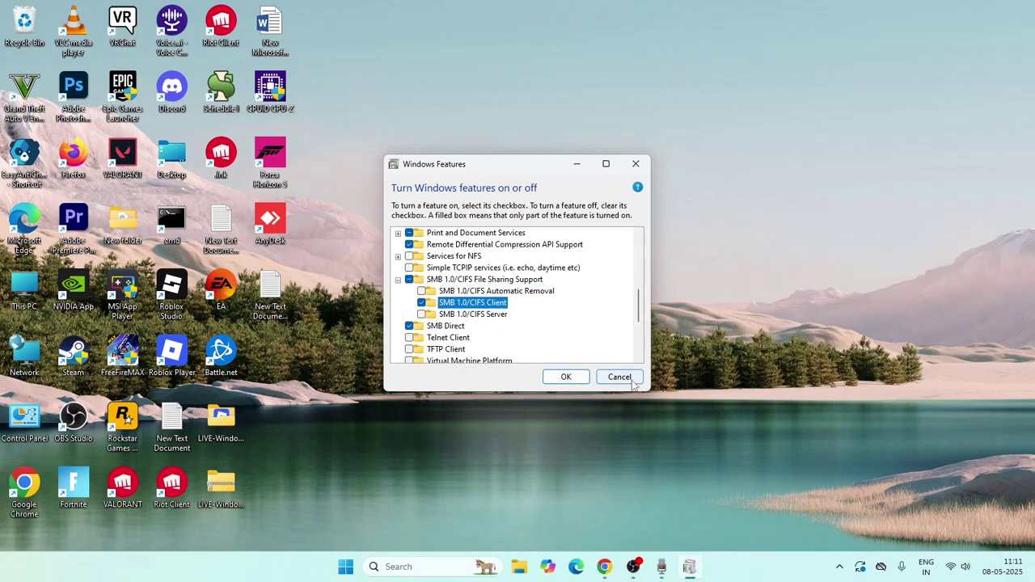